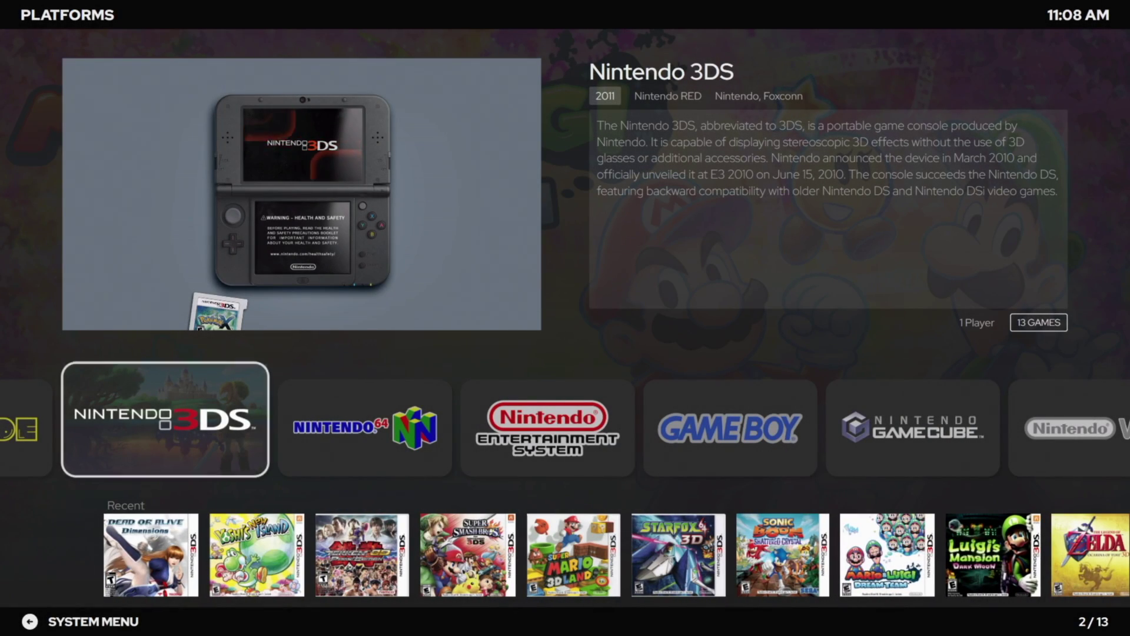
- Move across the Platforms carousel from Nintendo 64 to NES and back to Nintendo 64
key("Right")
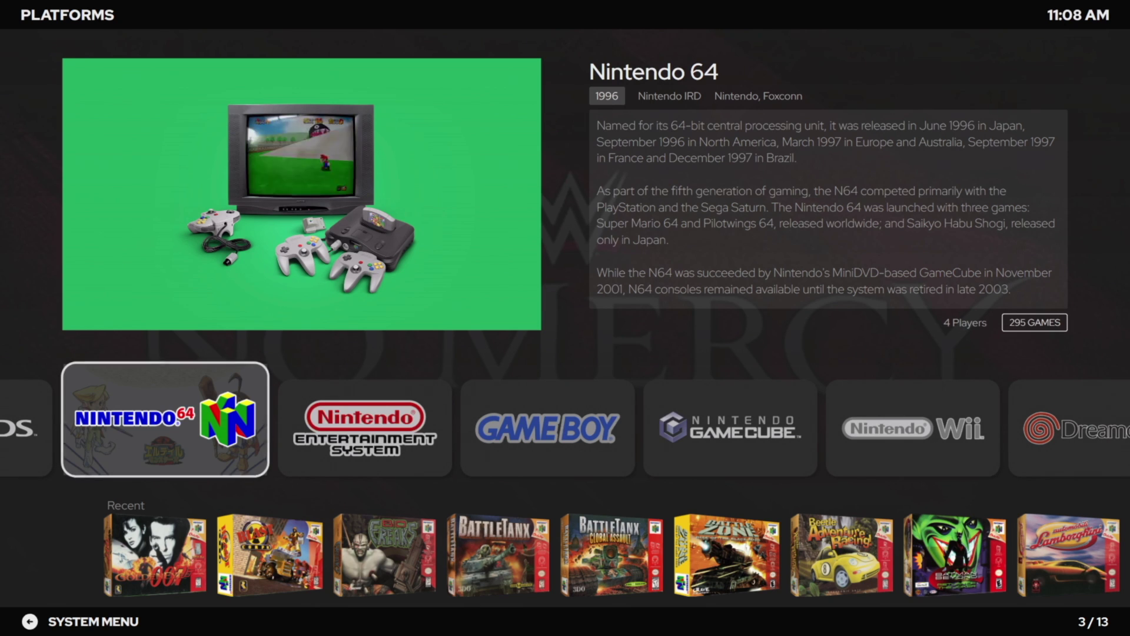
key("Right")
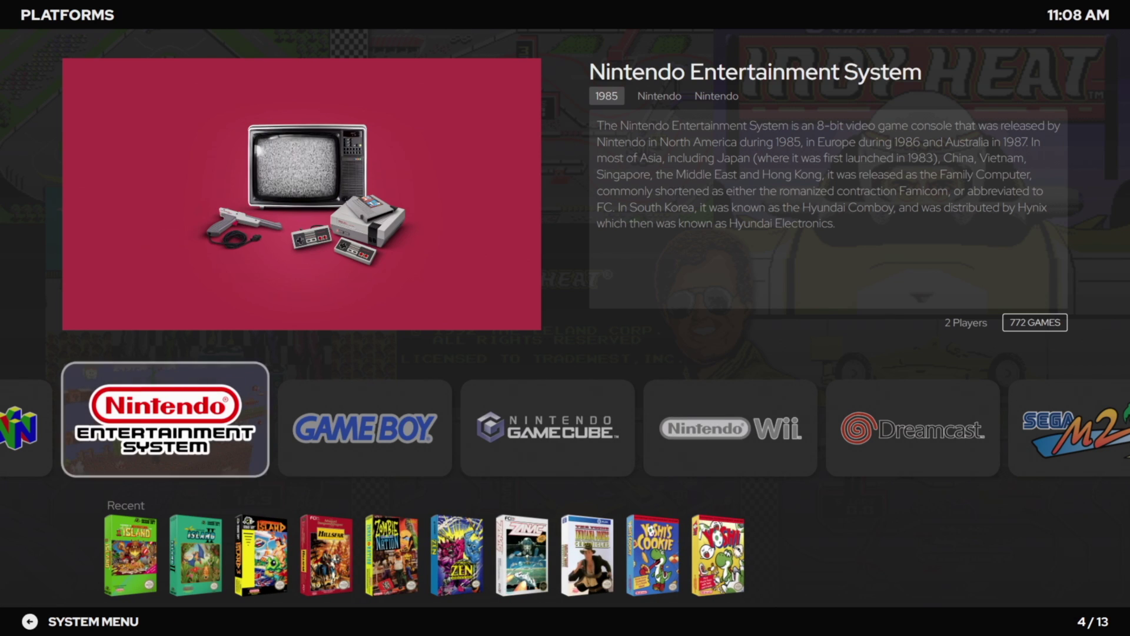
key("Left")
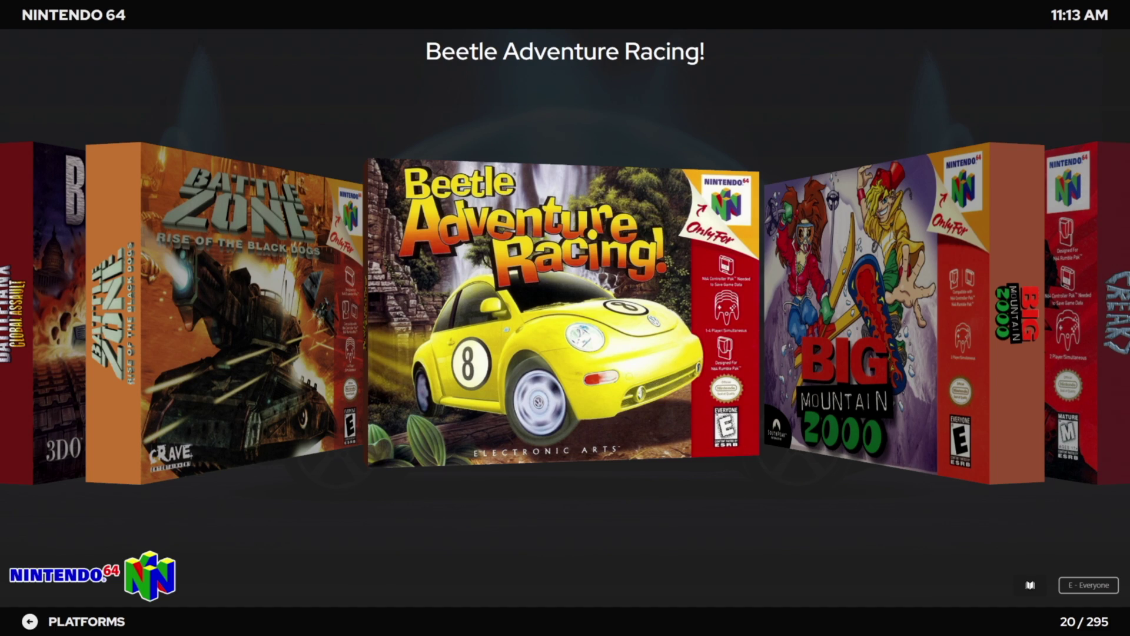
- Browse the N64 games from Big Mountain 2000 to Bomberman 64, then return to Platforms at Nintendo 3DS
key("Right")
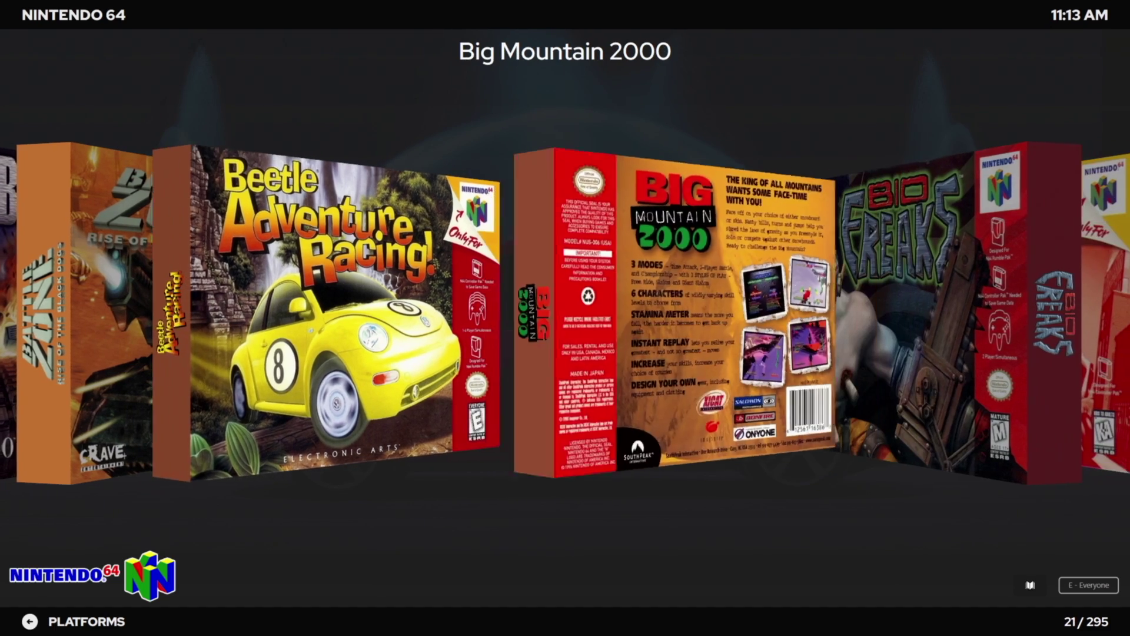
key("Right")
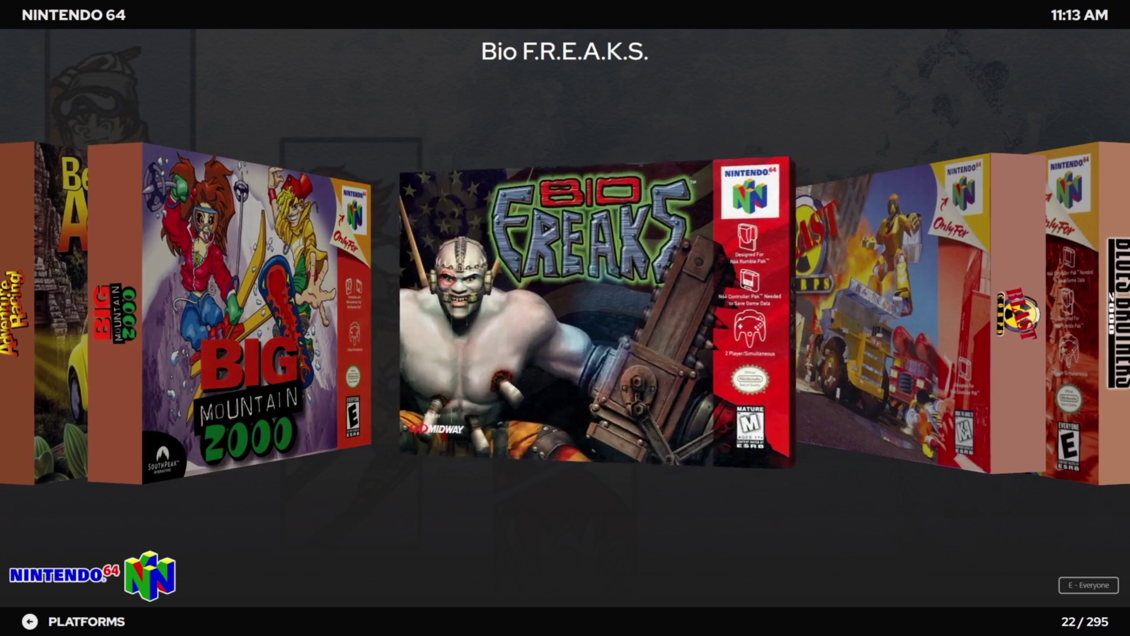
key("Right")
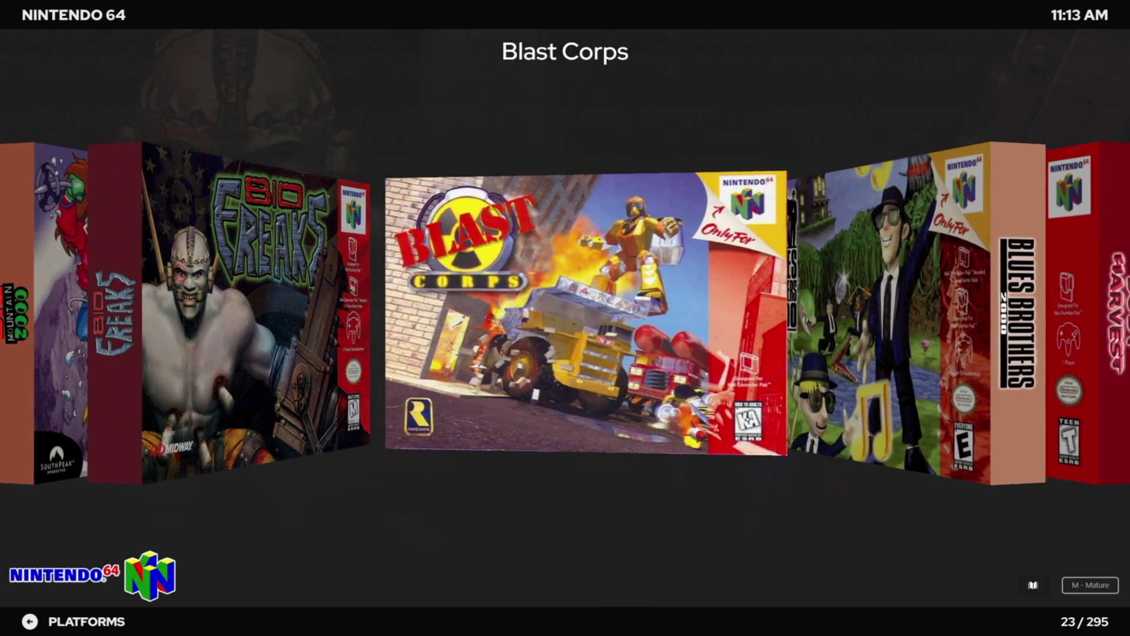
key("Right")
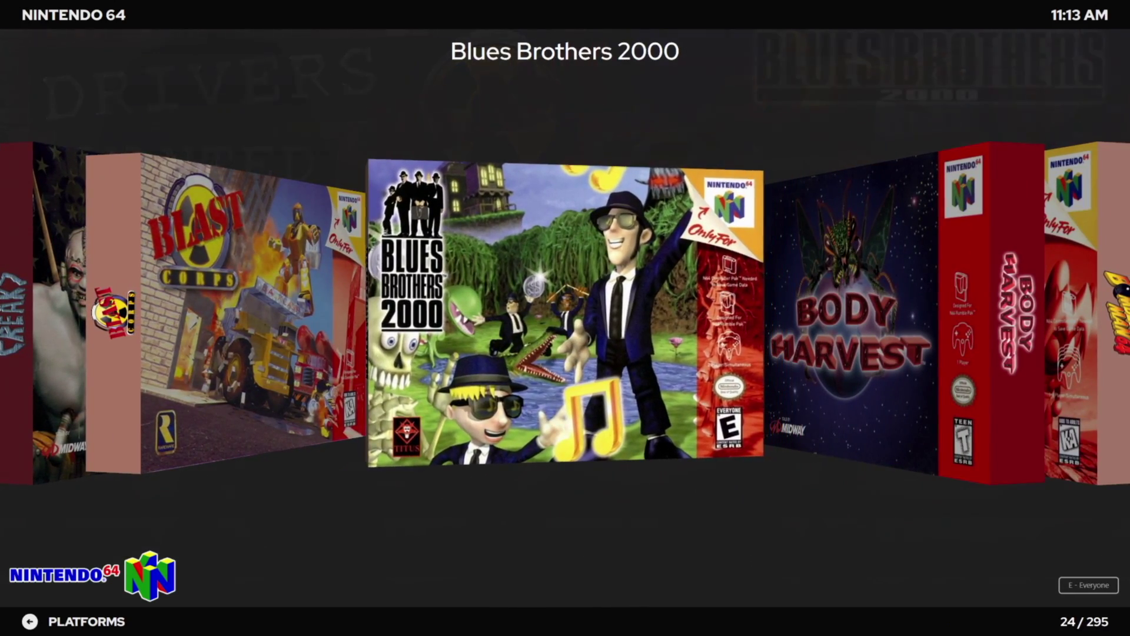
key("Right")
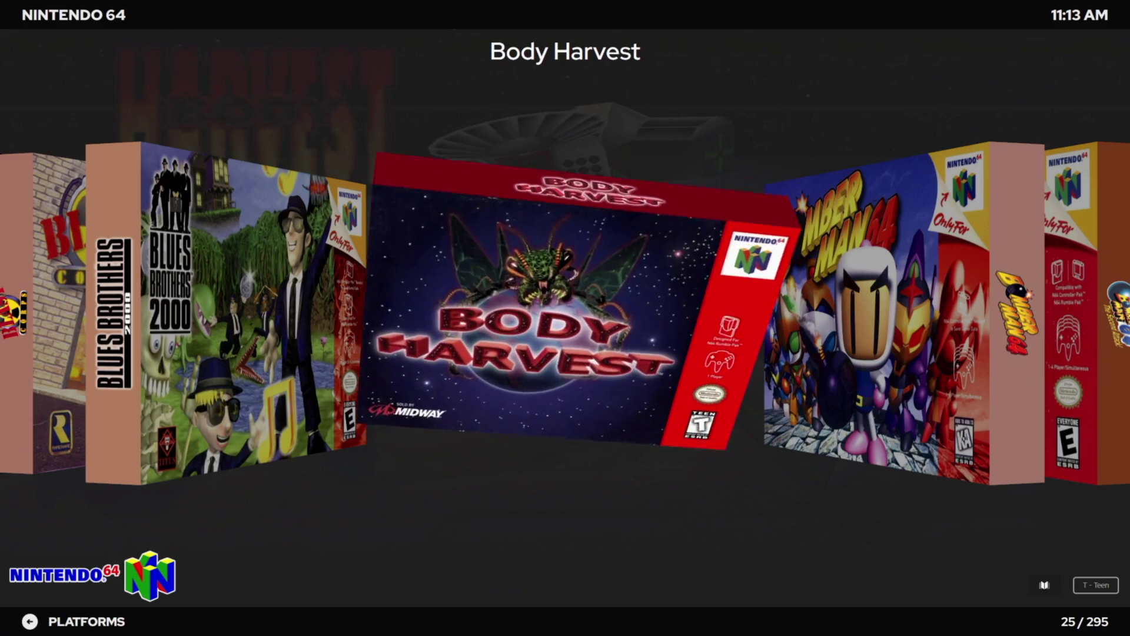
key("Right")
key("Right")
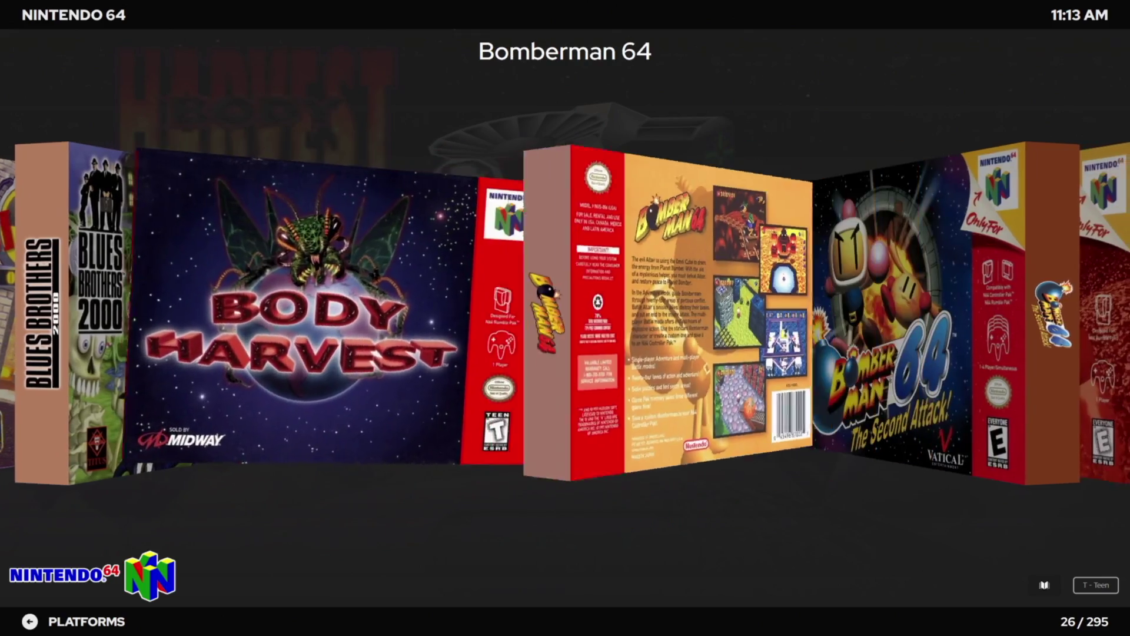
key("Right")
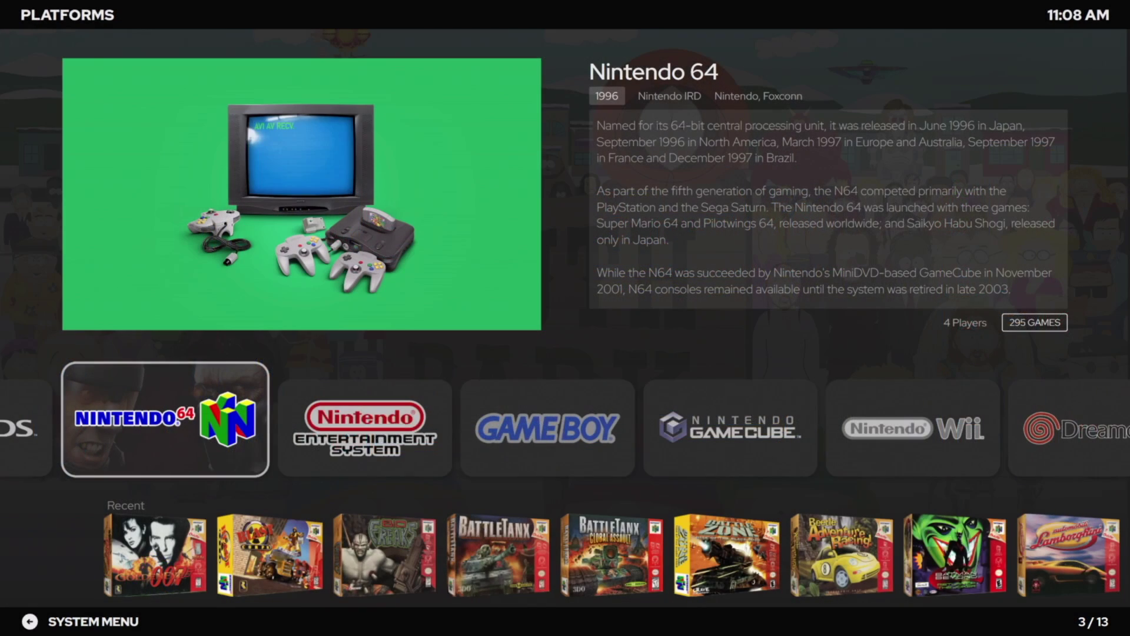
key("Left")
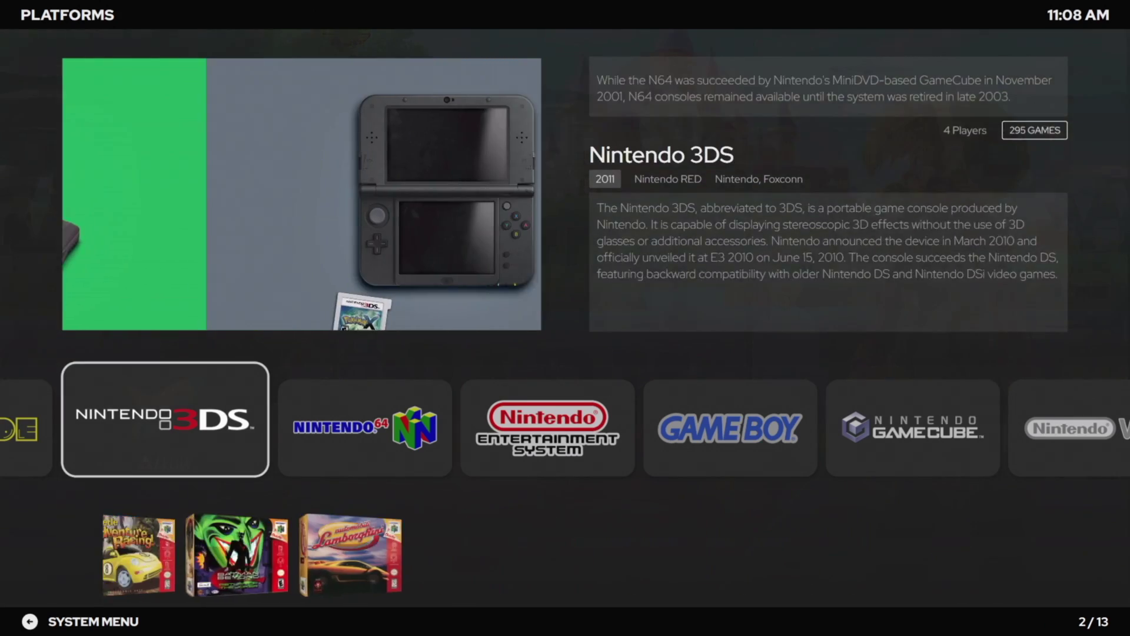
key("Return")
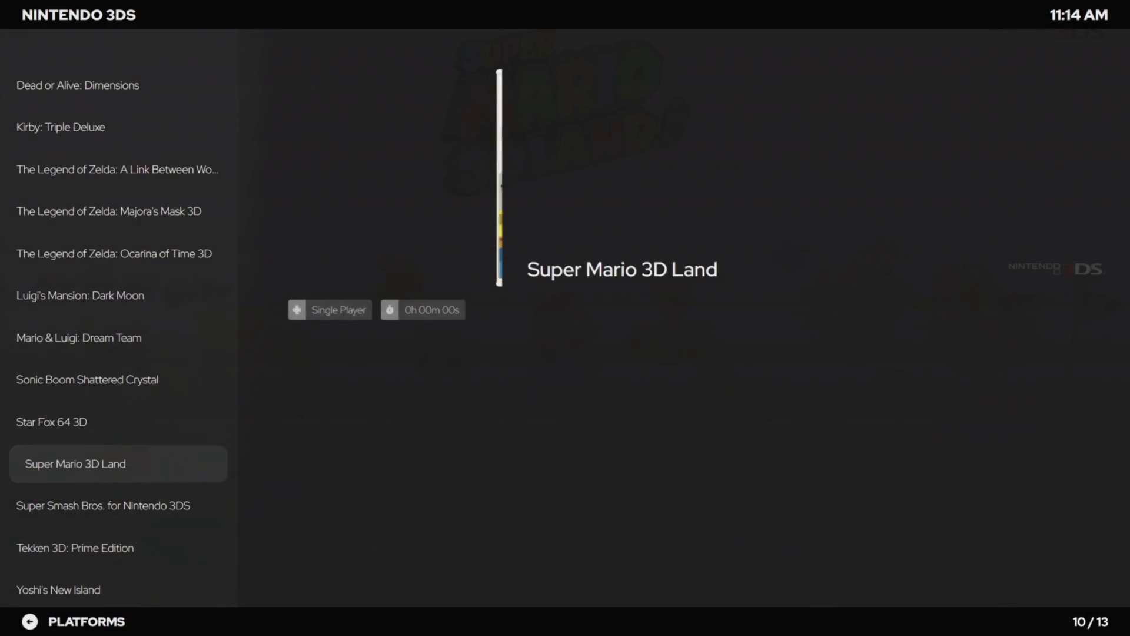
key("Down")
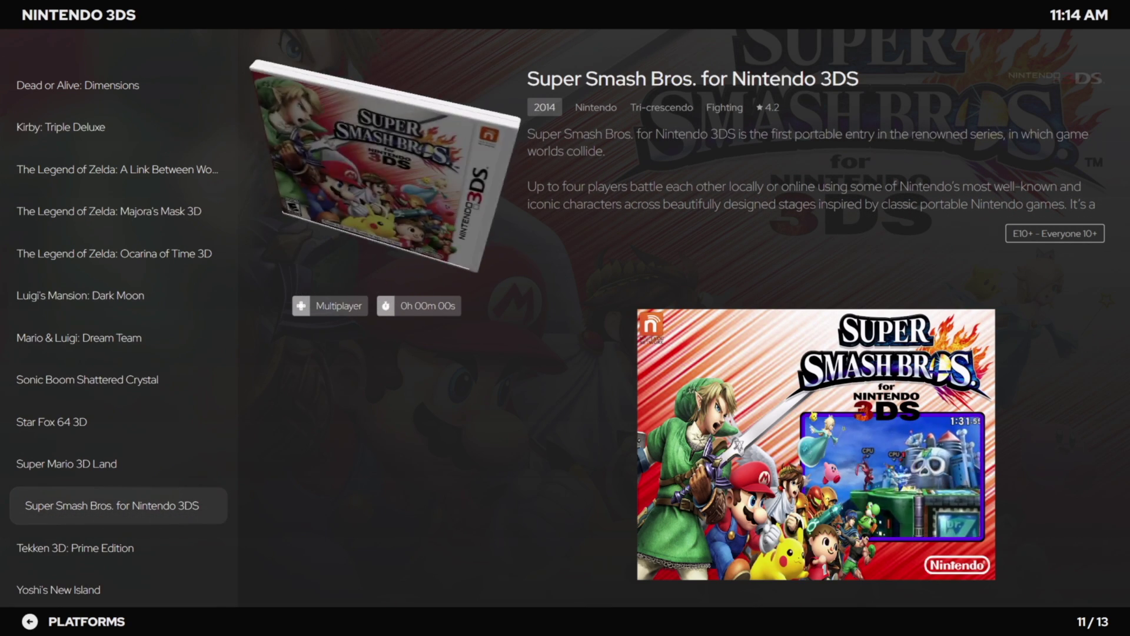
key("Down")
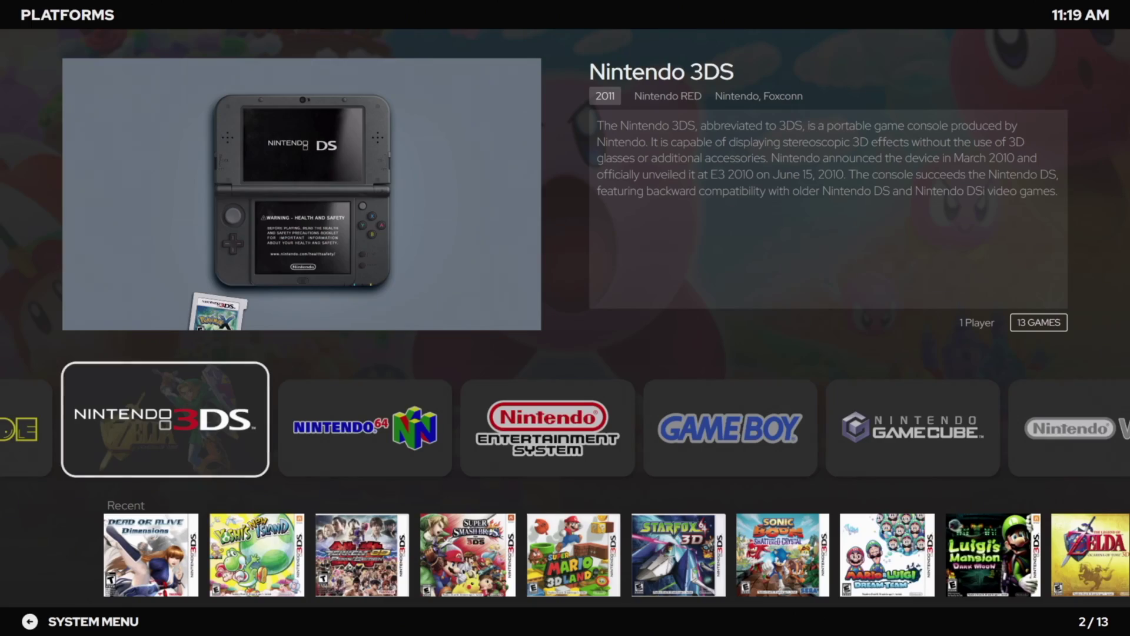
key("Right")
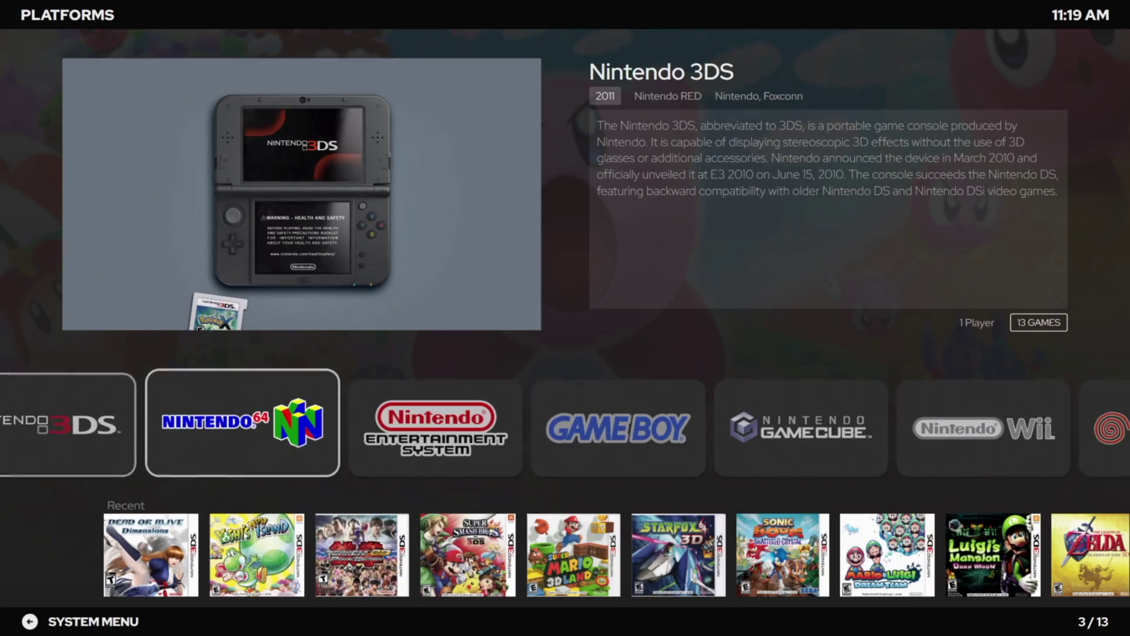
- Step through the NES, Game Boy and GameCube platforms and bring up the System Menu
key("Right")
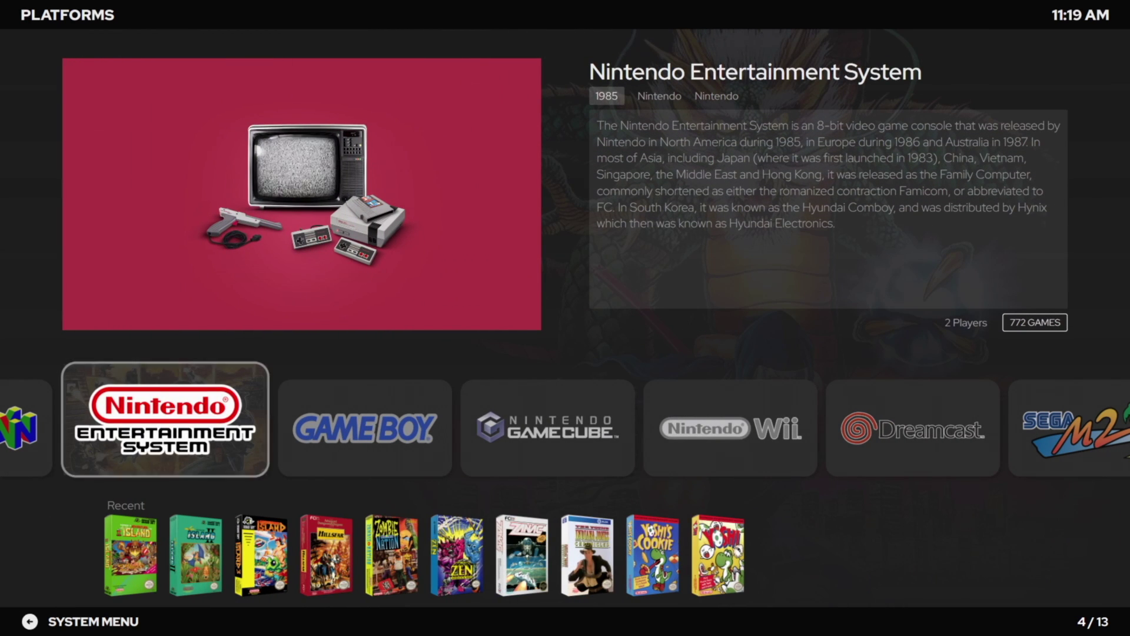
key("Right")
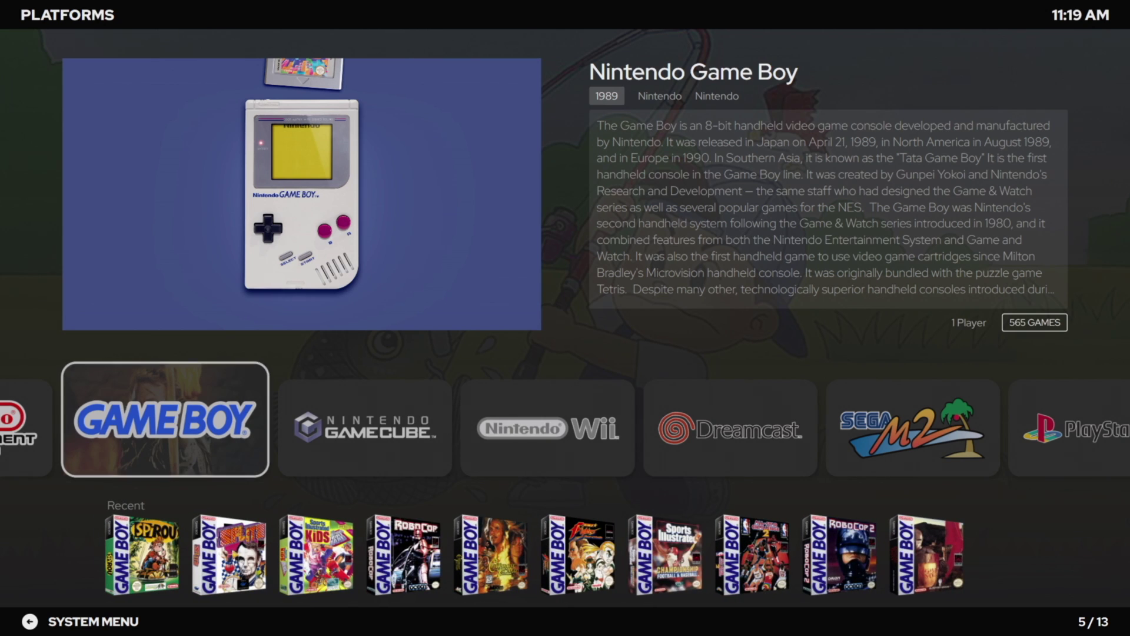
key("Right")
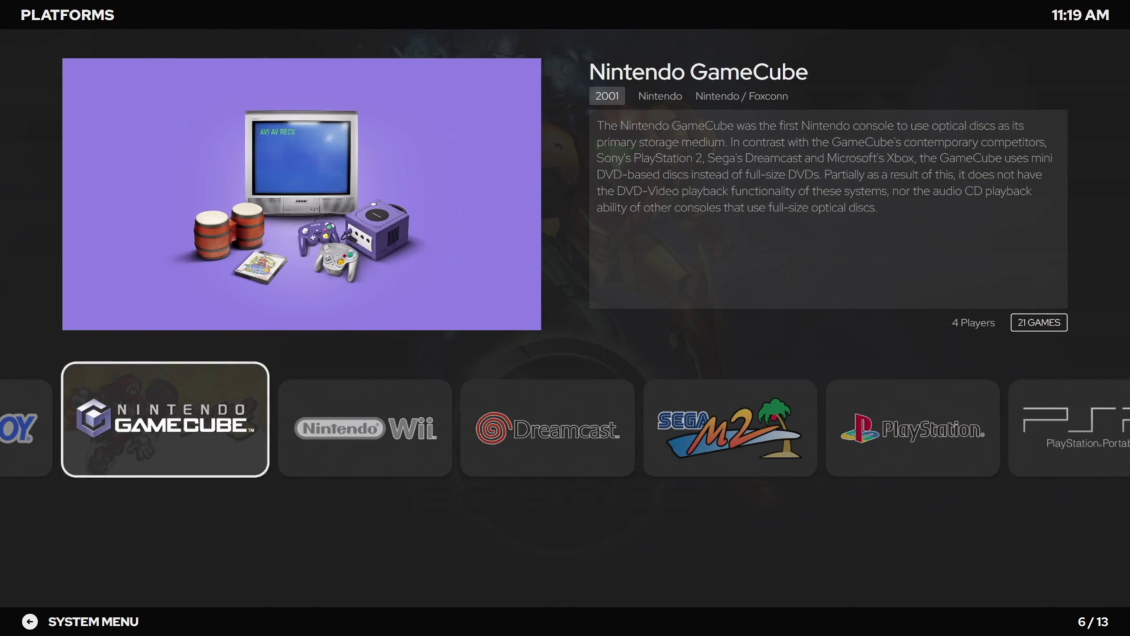
key("Escape")
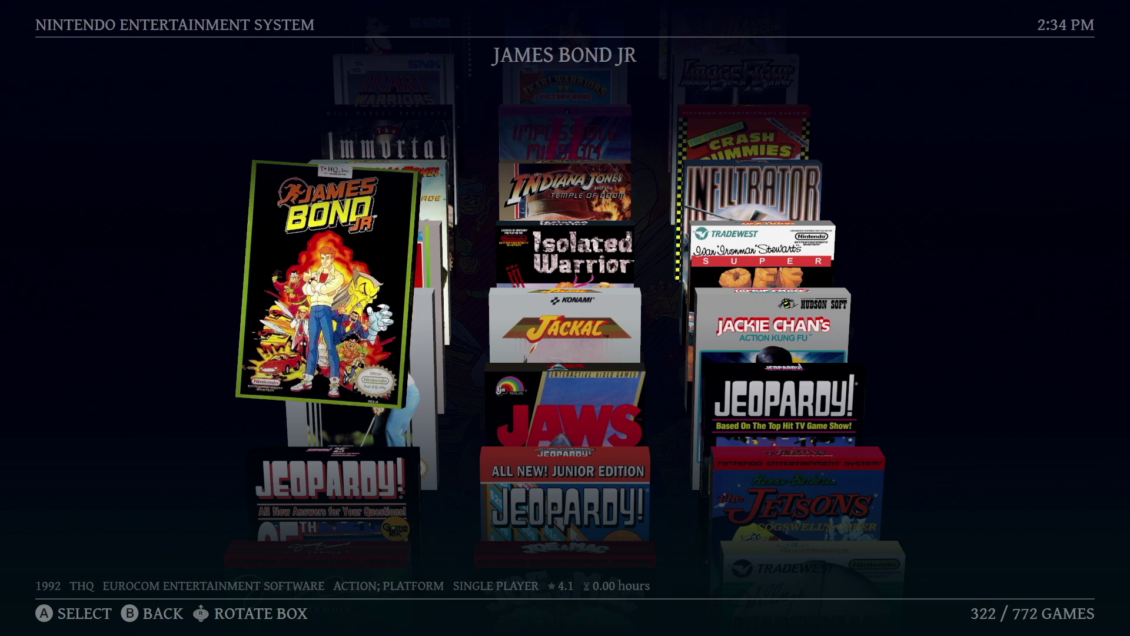
- Browse the NES shelf from Jaws back past Ice Hockey to Home Alone 2: Lost in New York
key("Right")
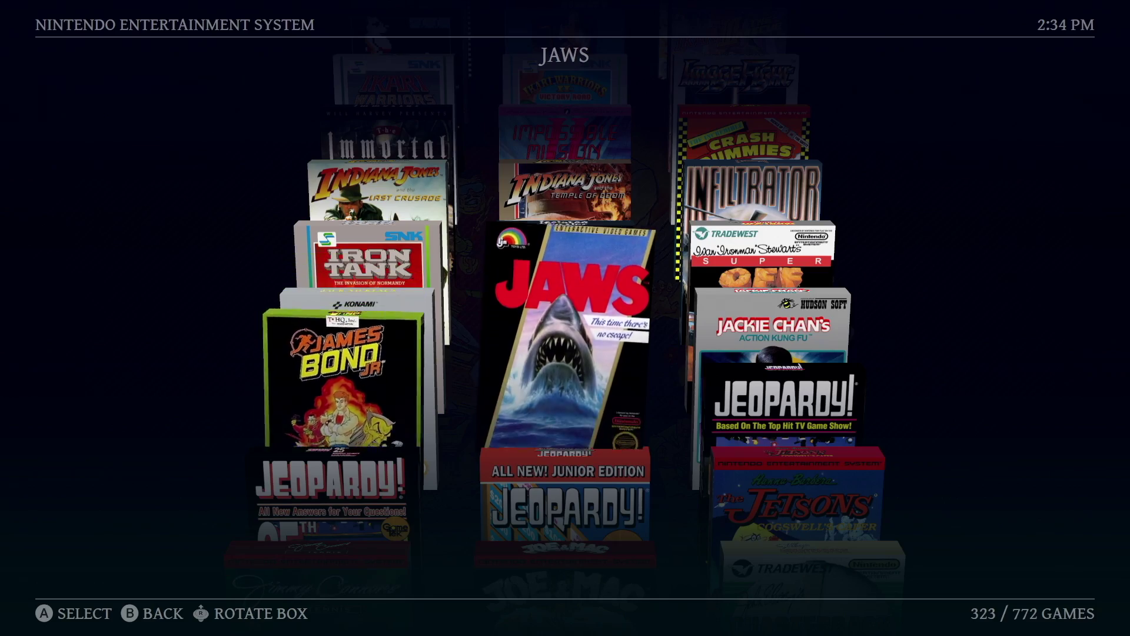
key("Right")
key("Up")
key("Left")
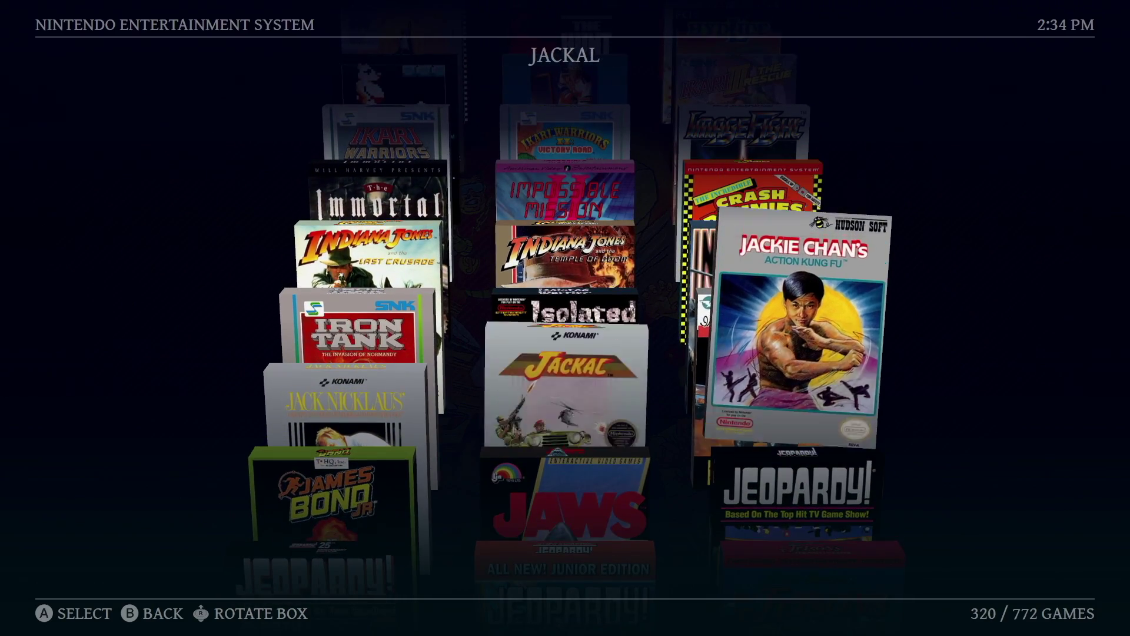
key("Left")
key("Up")
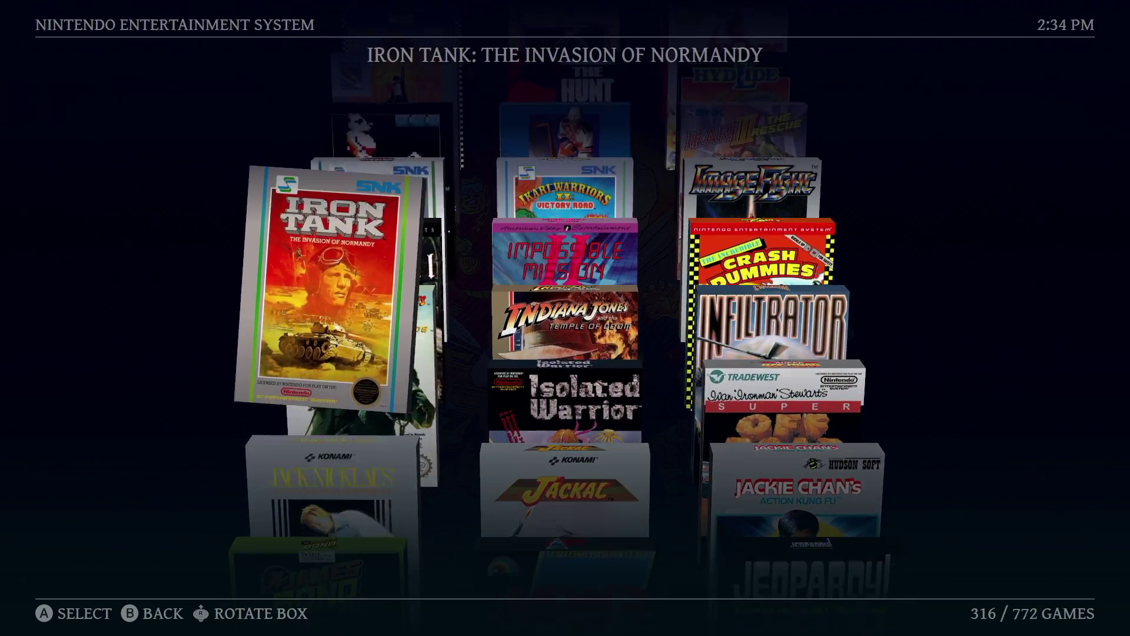
key("Up")
key("Right")
key("Up")
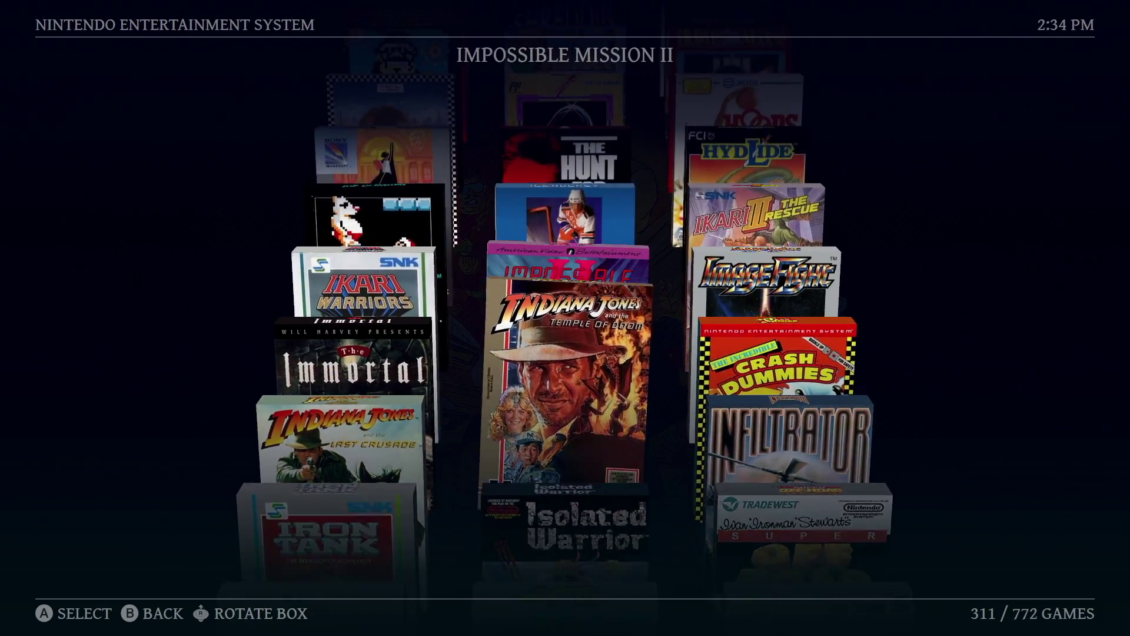
key("Up")
key("Up")
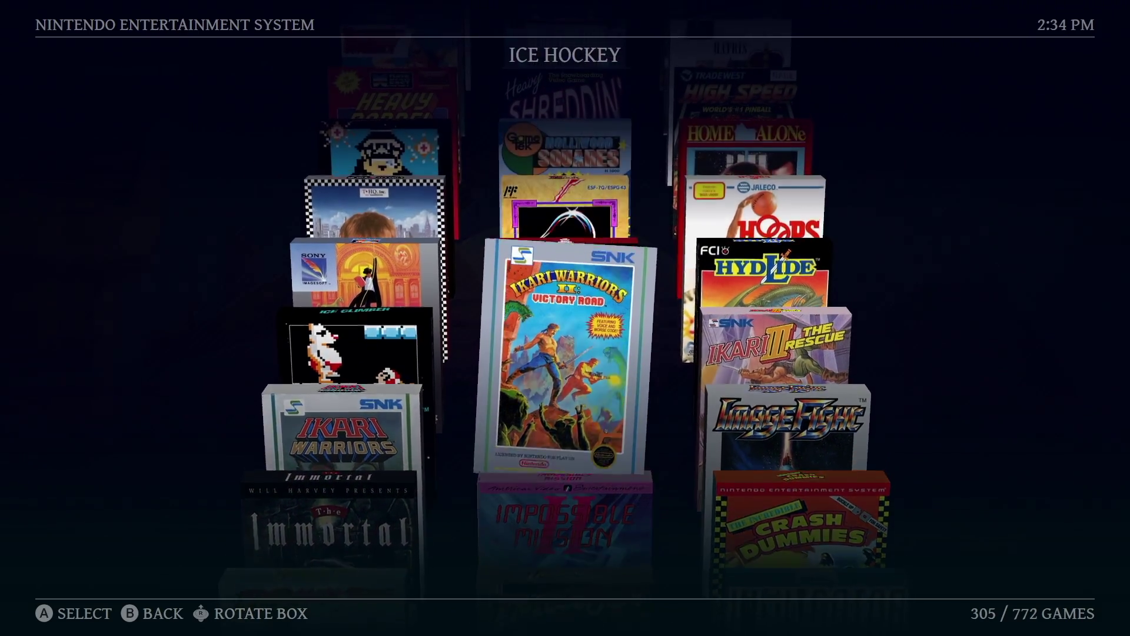
key("Up")
key("Up")
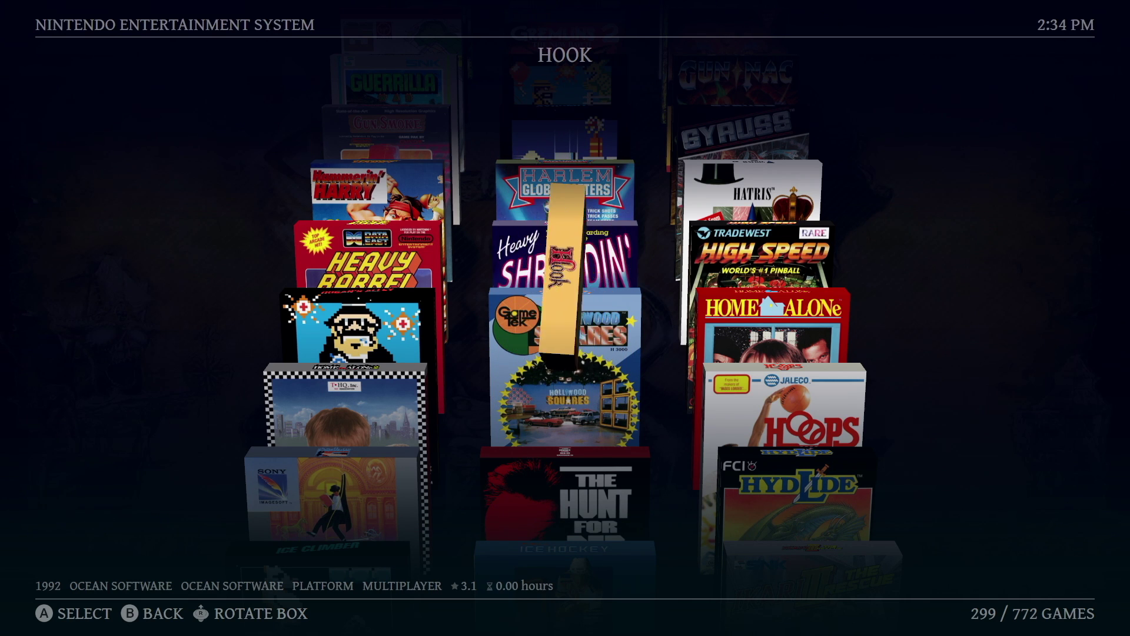
key("Left")
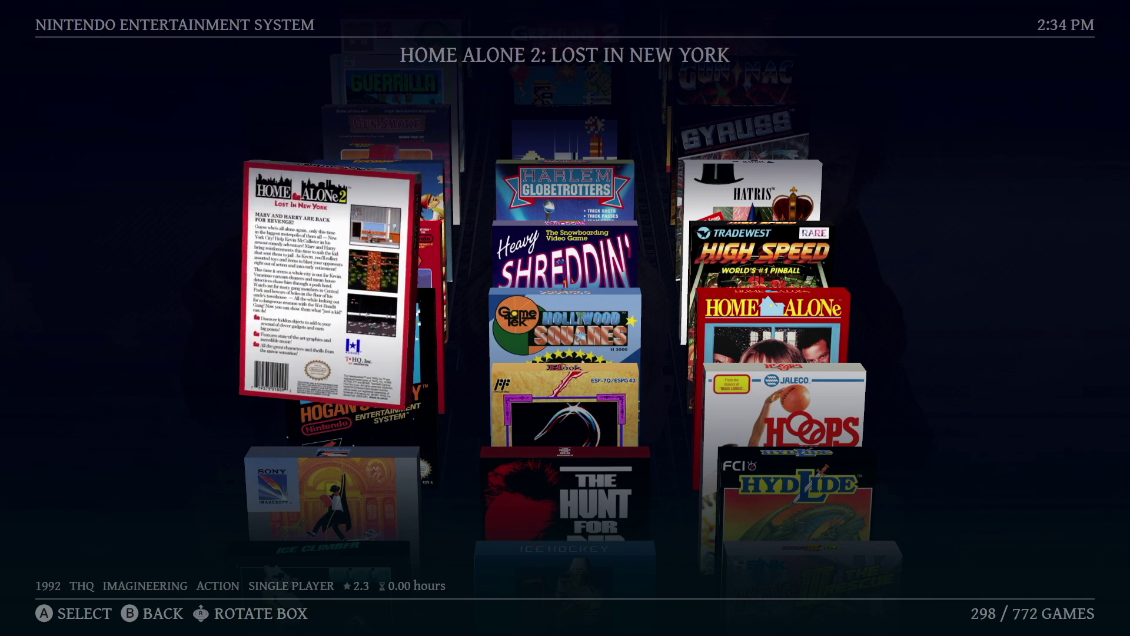
- Switch the NES library layout to Wall View
key("v")
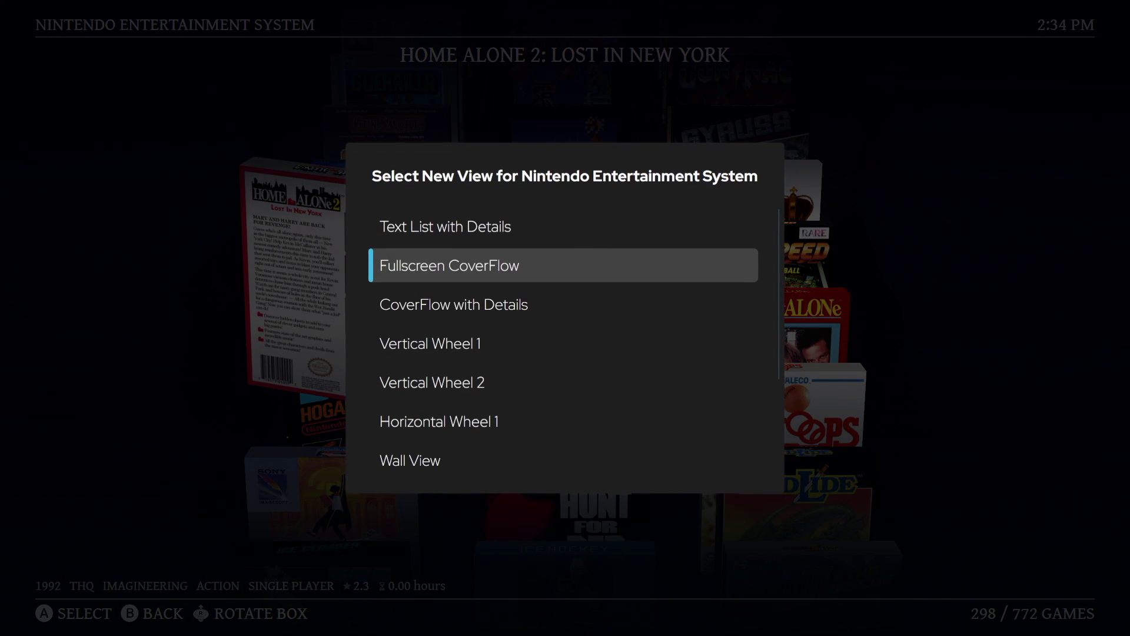
key("Down")
key("Down")
key("Down")
key("Down")
key("Down")
key("Return")
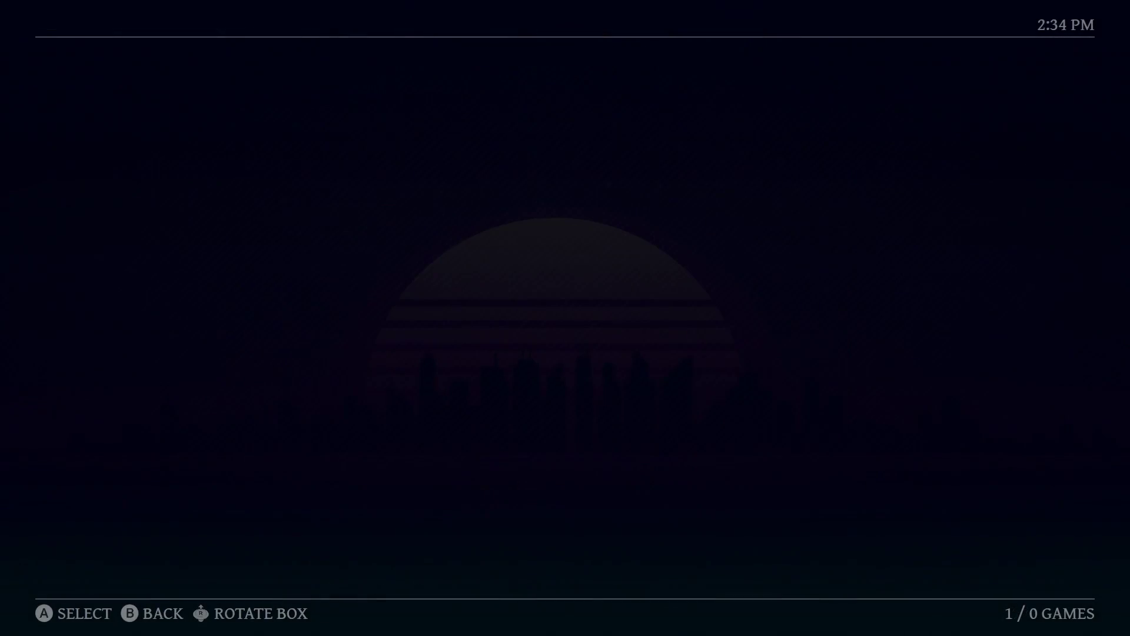
- Browse the wall to Harlem Globetrotters and bring up the layout choices again
key("Right")
key("Right")
key("Up")
key("Up")
key("Up")
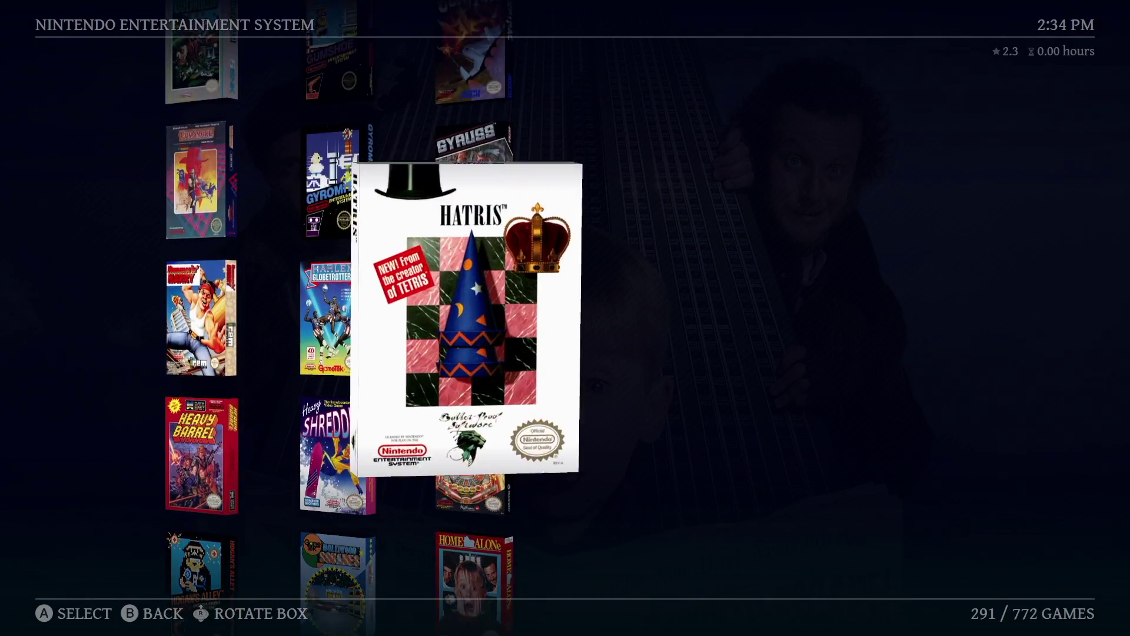
key("Left")
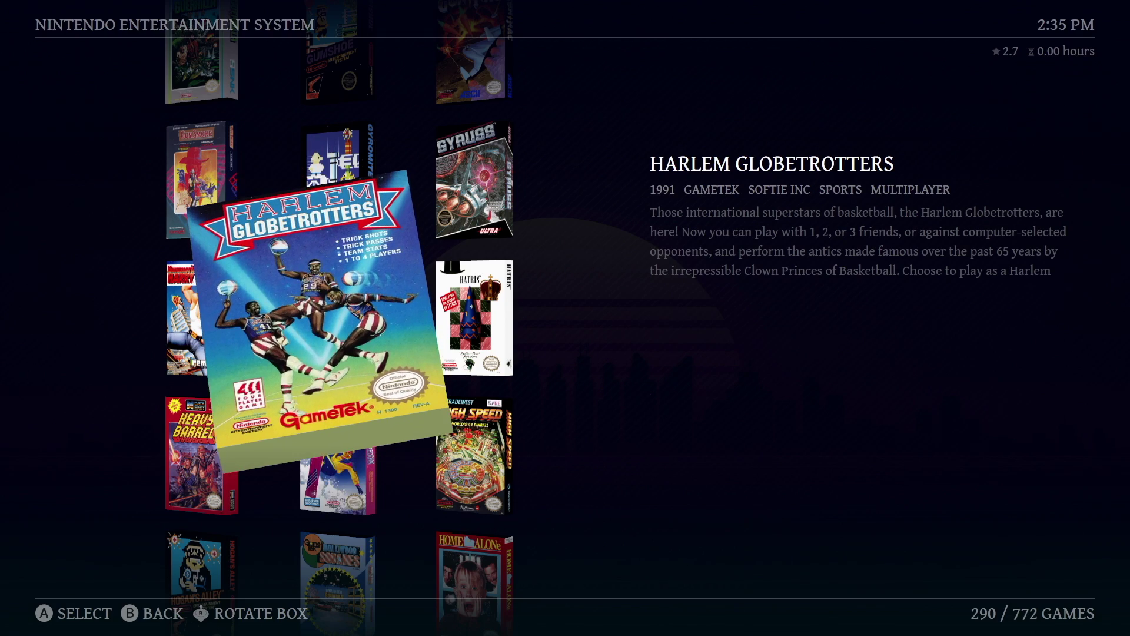
key("F1")
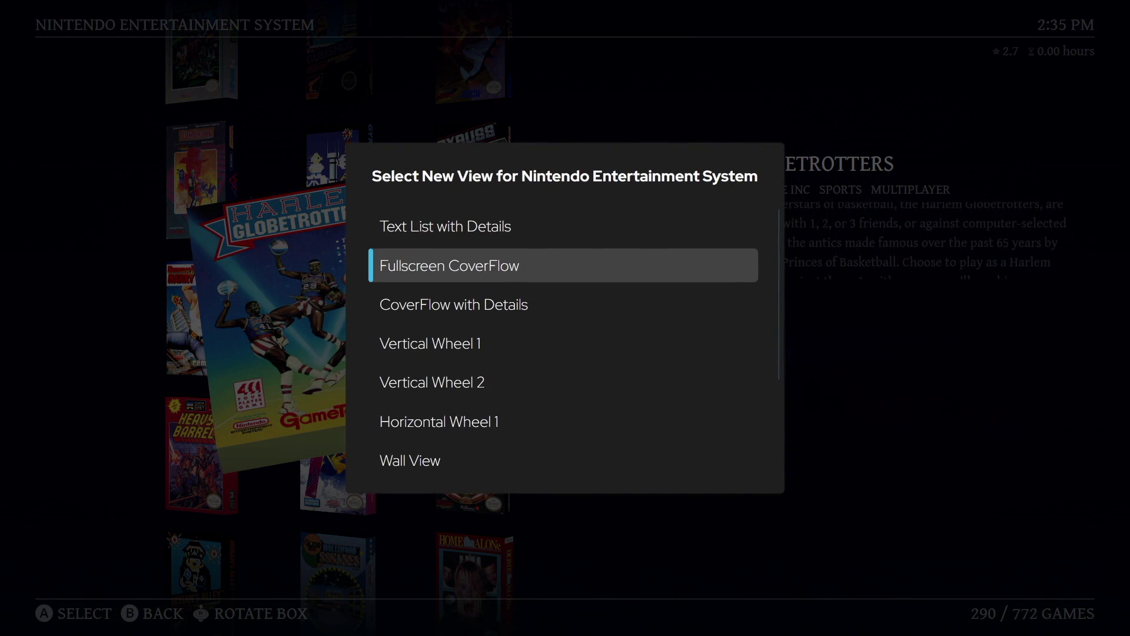
- Apply Fullscreen CoverFlow, browse to Indiana Jones and the Last Crusade, then highlight Vertical Wheel 1
key("Return")
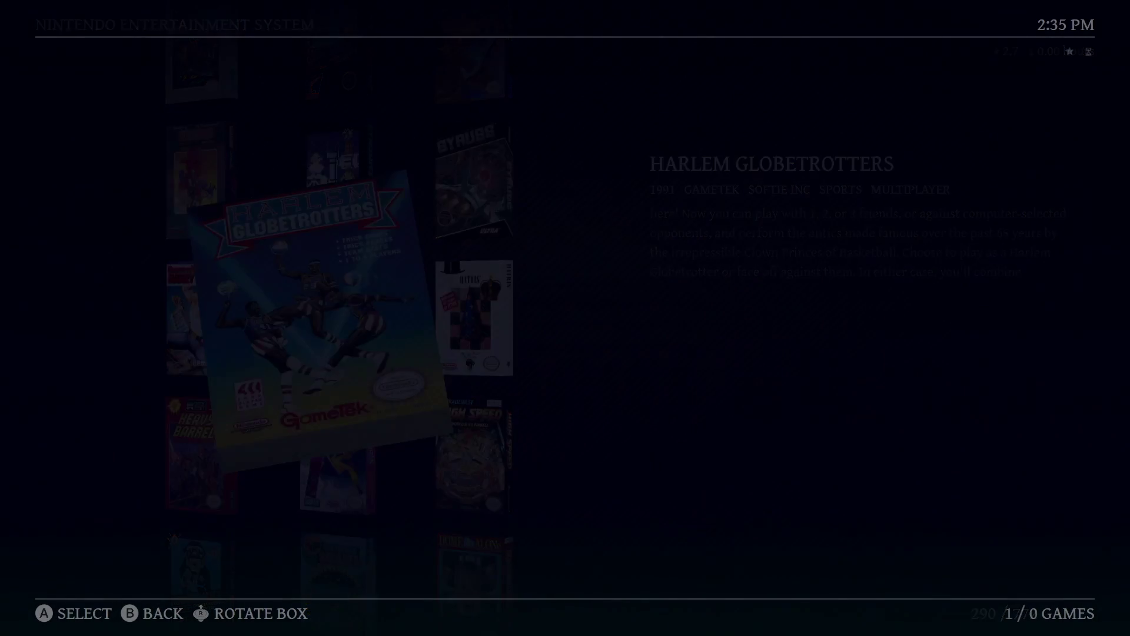
key("Right")
key("Right")
key("Right")
key("Right")
key("Right")
key("Right")
key("Right")
key("Right")
key("Right")
key("Right")
key("Right")
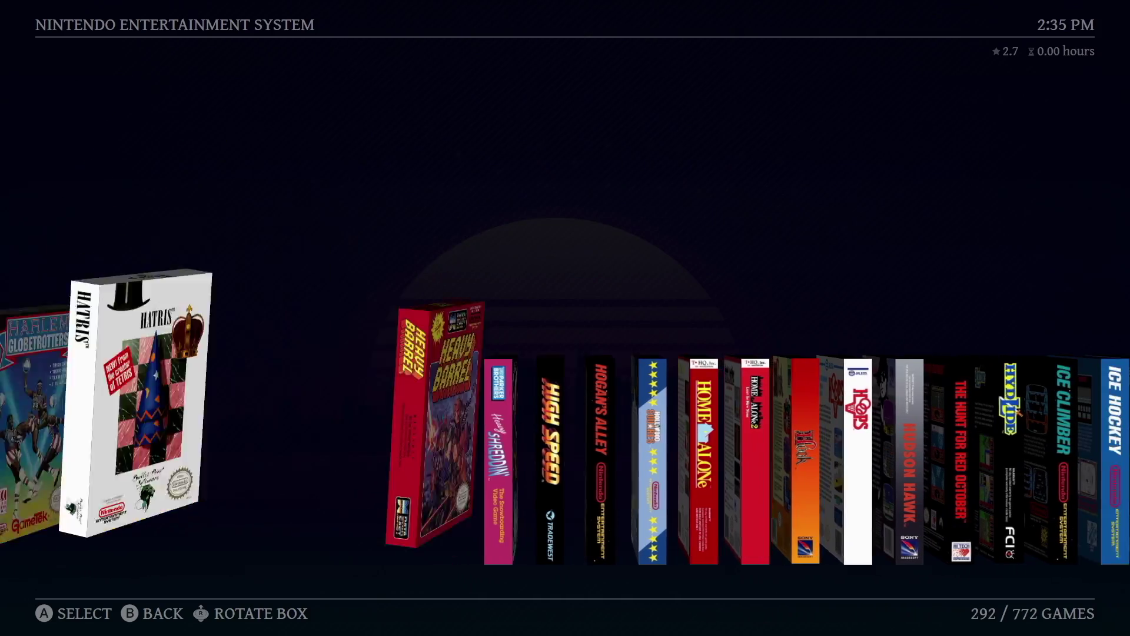
key("Right")
key("Right")
key("Right")
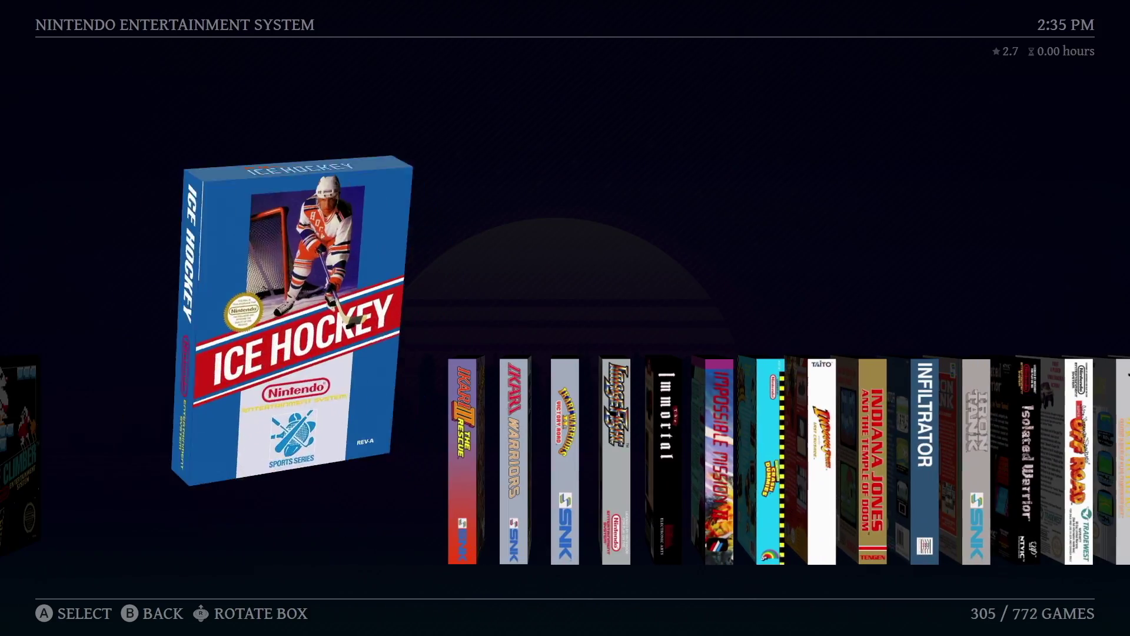
key("Right")
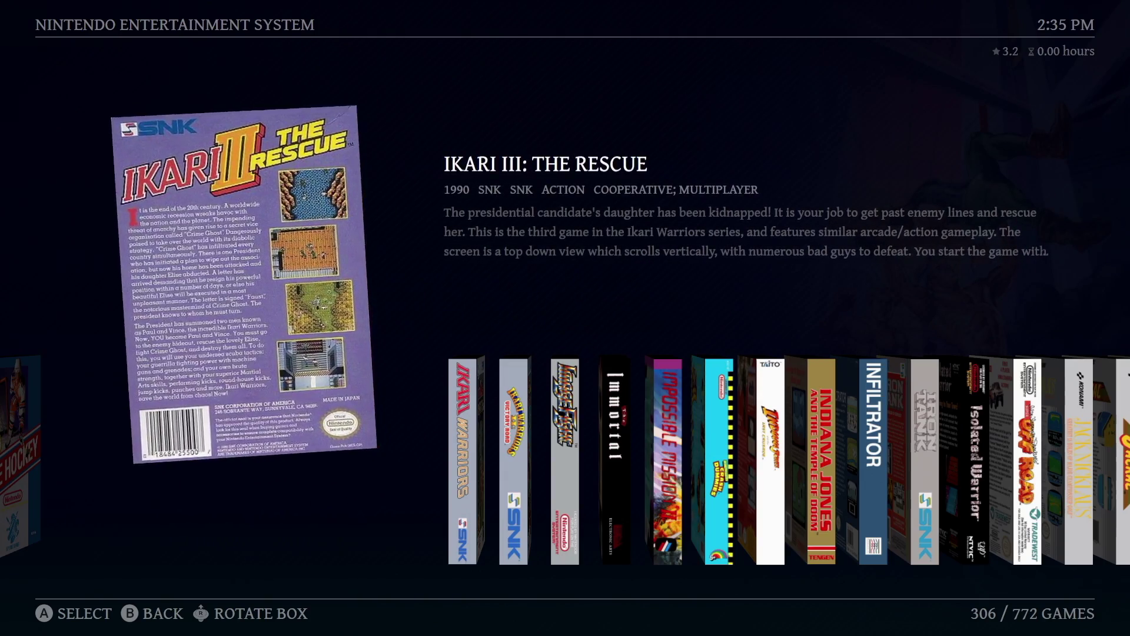
key("Right")
key("Right")
key("Right")
key("Right")
key("Right")
key("Right")
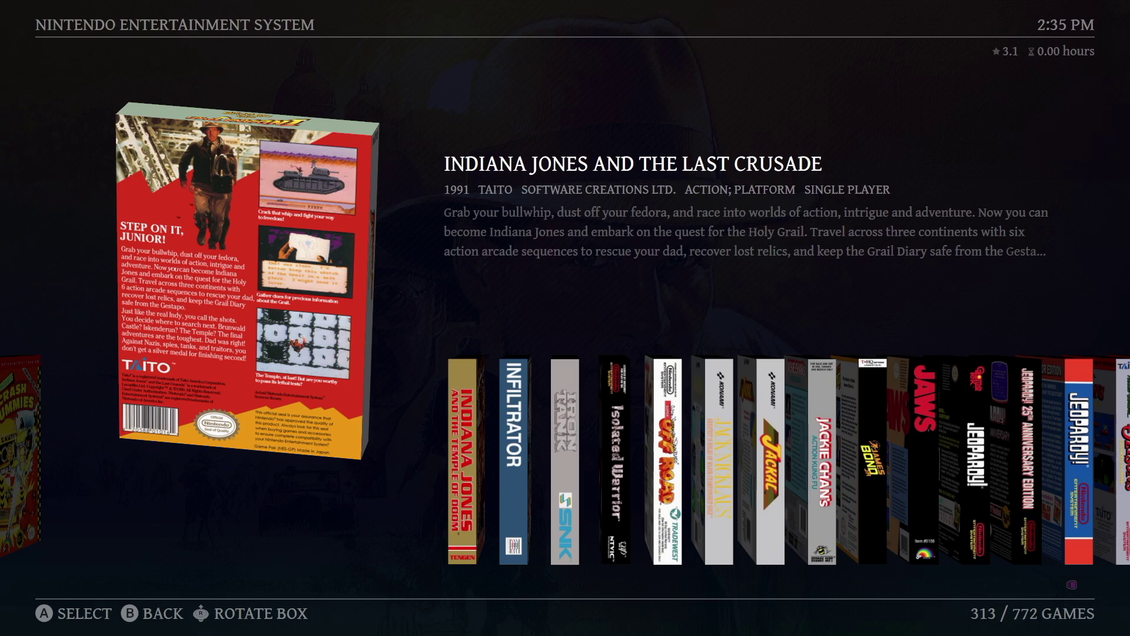
key("v")
key("Down")
key("Down")
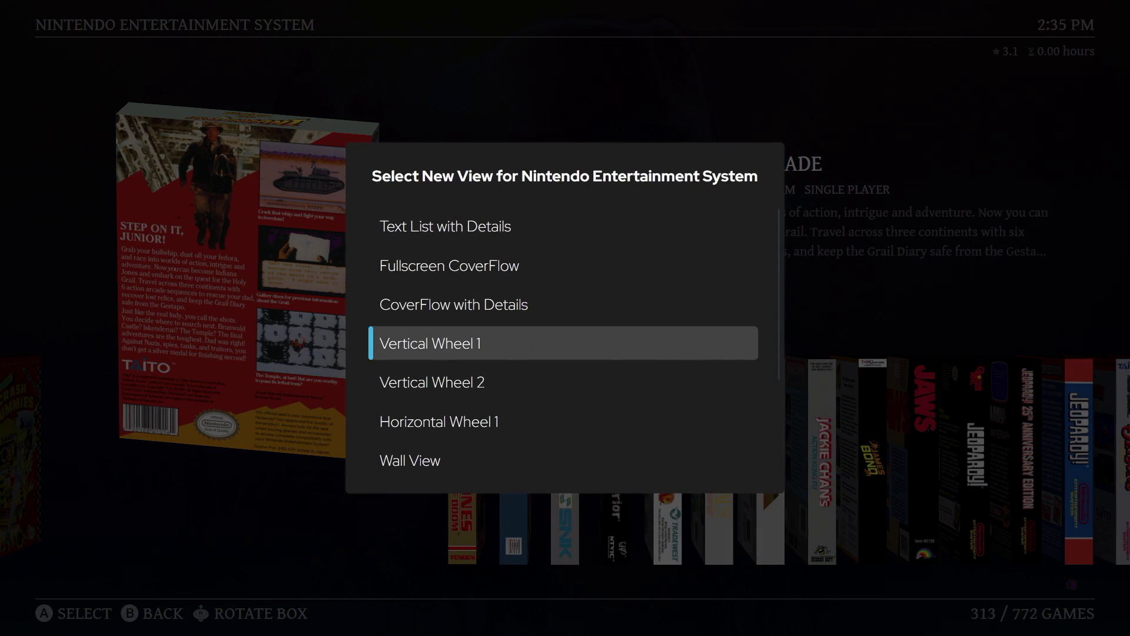
- Apply Vertical Wheel 1 and scroll down past Jeopardy! and Joust to Jurassic Park
key("Return")
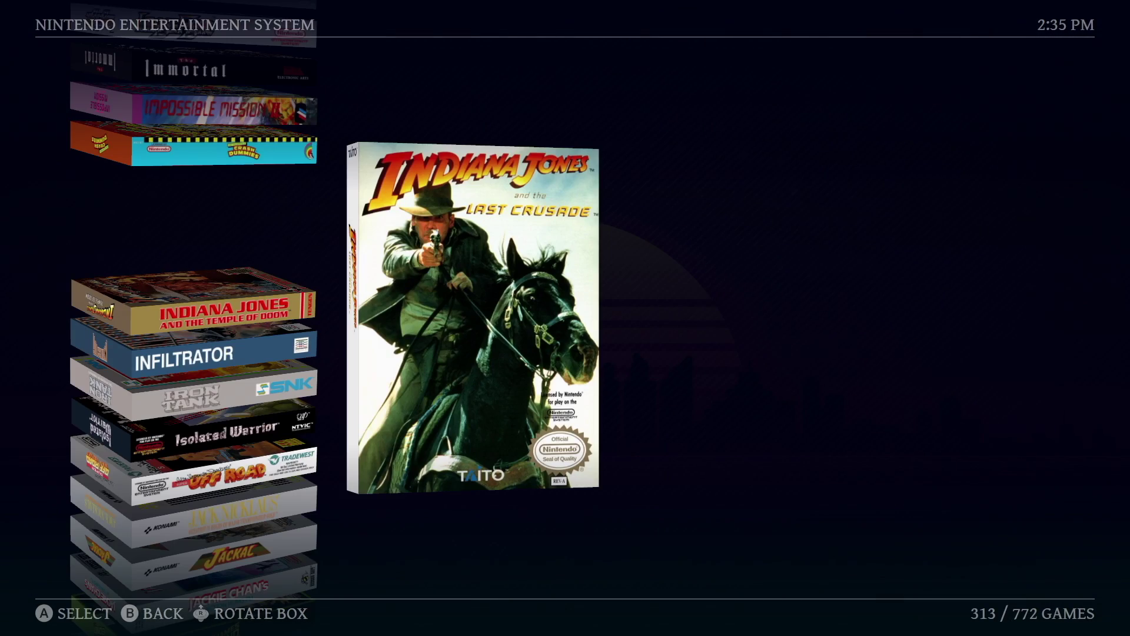
key("Down")
key("Down")
key("Down")
key("Down")
key("Down")
key("Down")
key("Down")
key("Down")
key("Down")
key("Down")
key("Down")
key("Down")
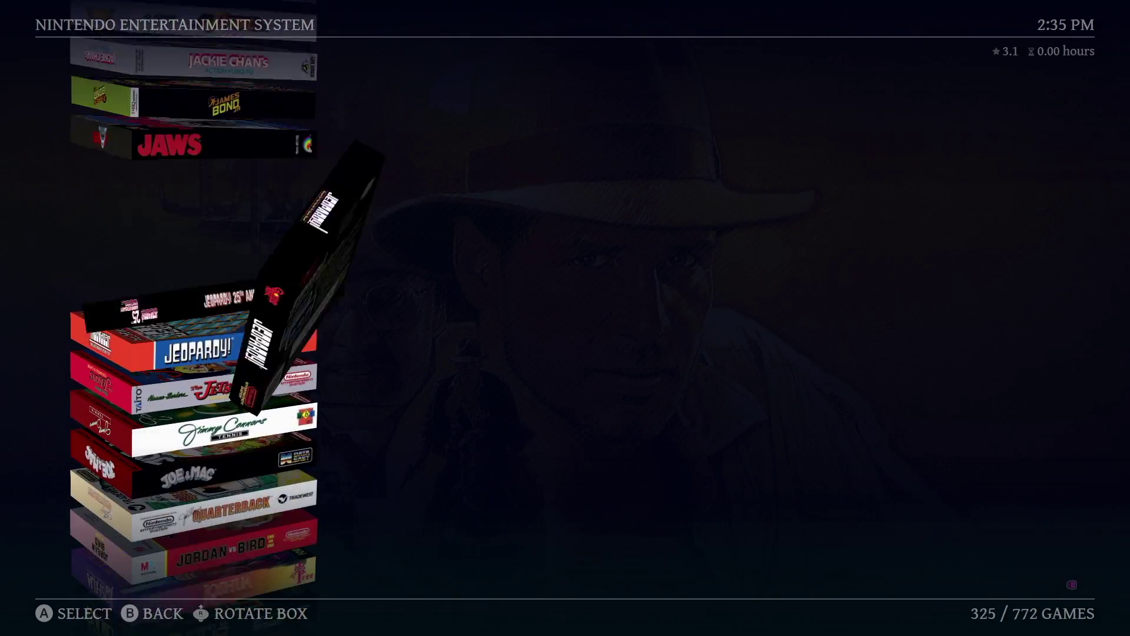
key("Down")
key("Down")
key("Down")
key("Down")
key("Down")
key("Down")
key("Down")
key("Down")
key("Down")
key("Down")
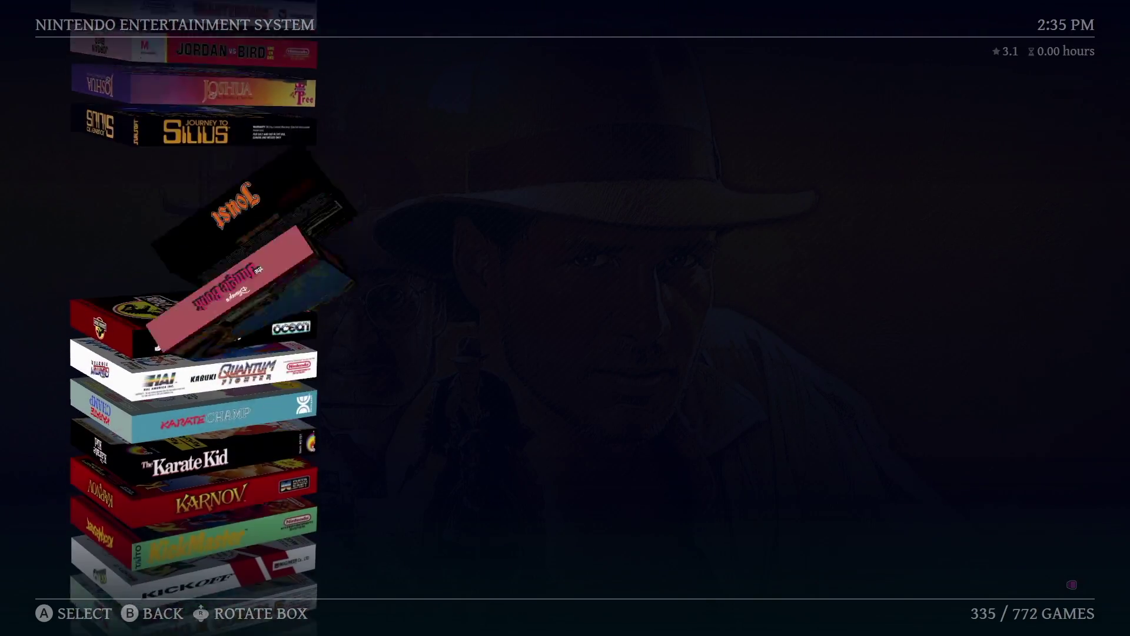
key("Down")
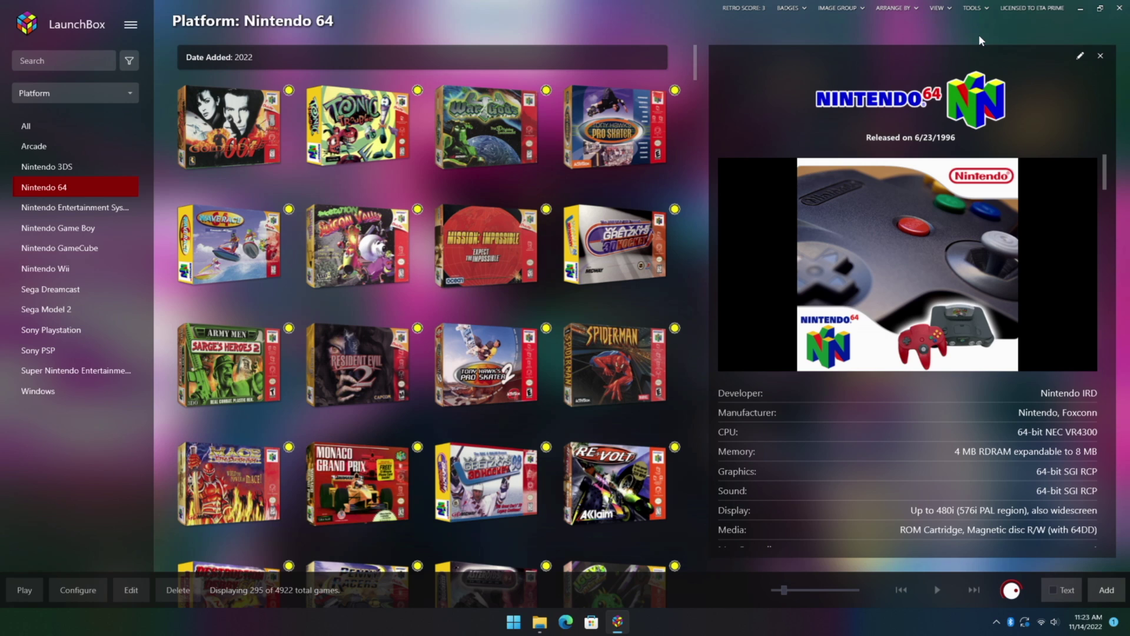
- Select Wave Race 64 (USA) (Rev A) and show its box art in the details pane
left_click(212, 237)
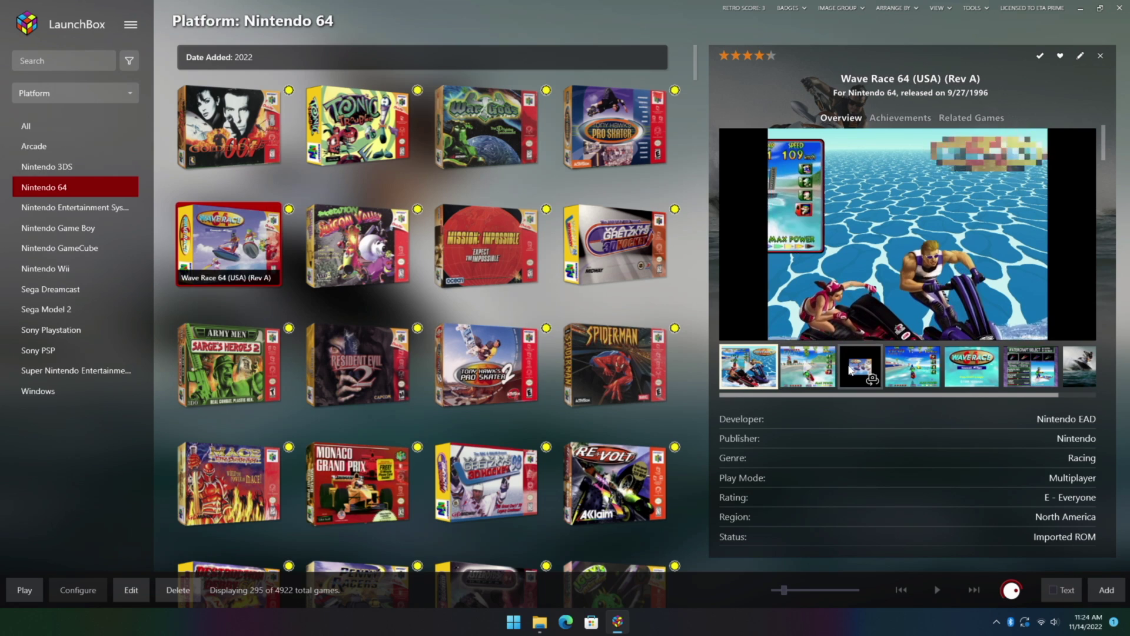
left_click(855, 369)
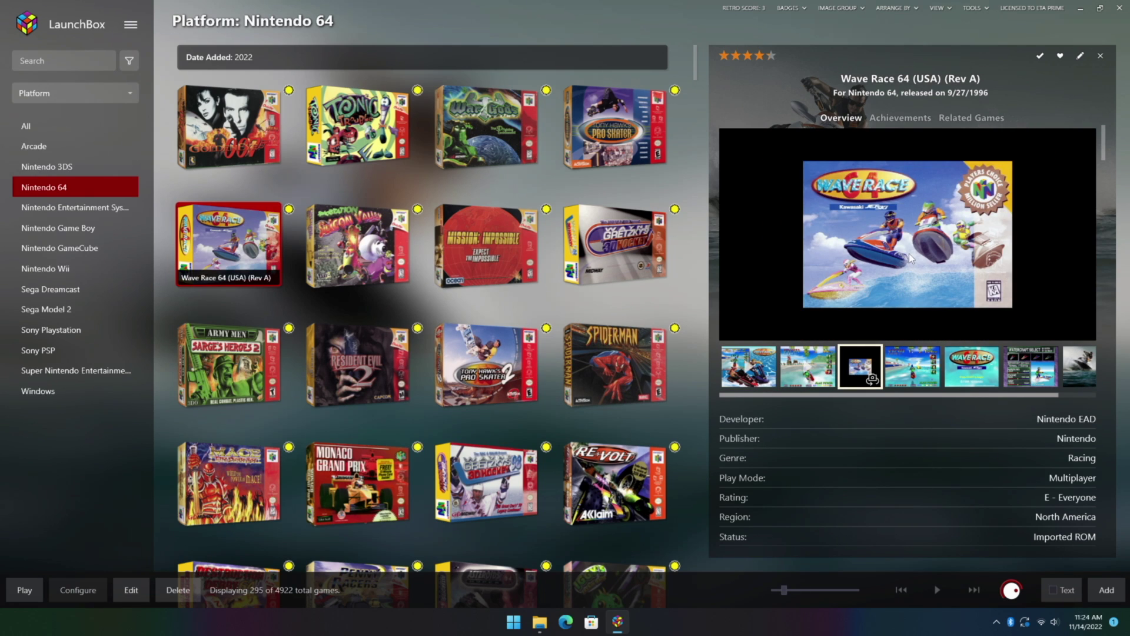